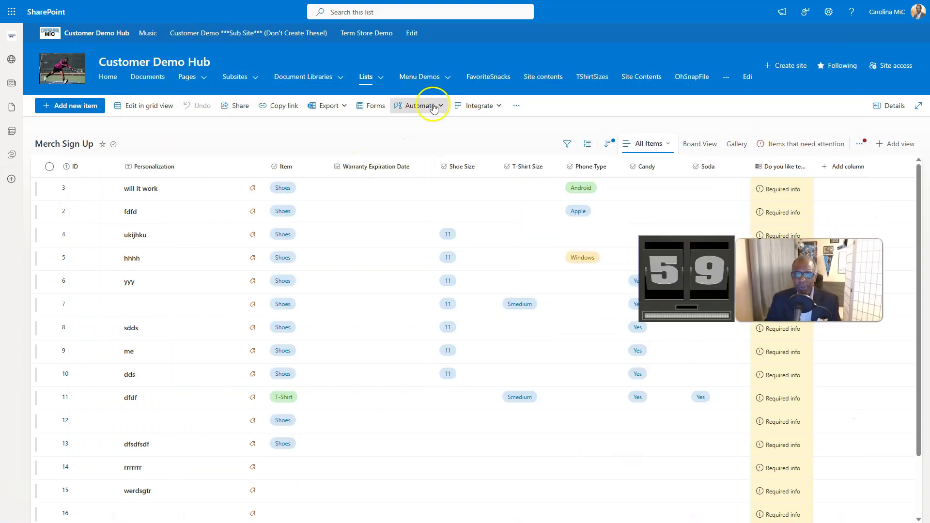
Start an 'item is modified' rule that fires when Shoe Size changes to anything
{"action": "left_click", "coordinate": [434, 107]}
{"action": "mouse_move", "coordinate": [419, 135]}
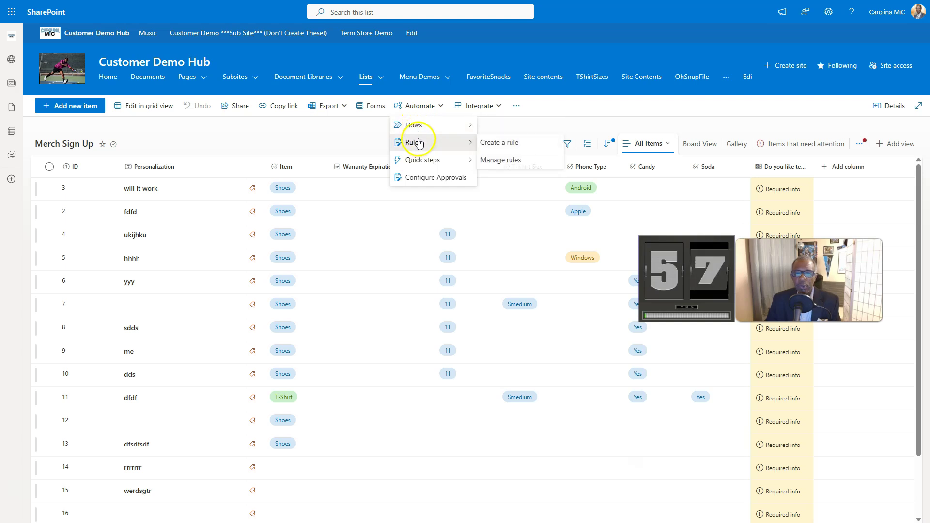
{"action": "left_click", "coordinate": [499, 144]}
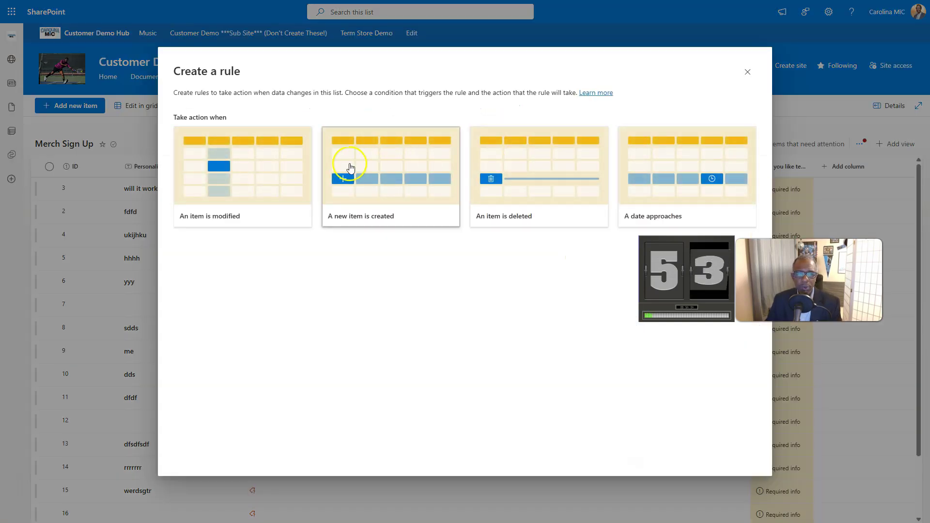
{"action": "left_click", "coordinate": [240, 187]}
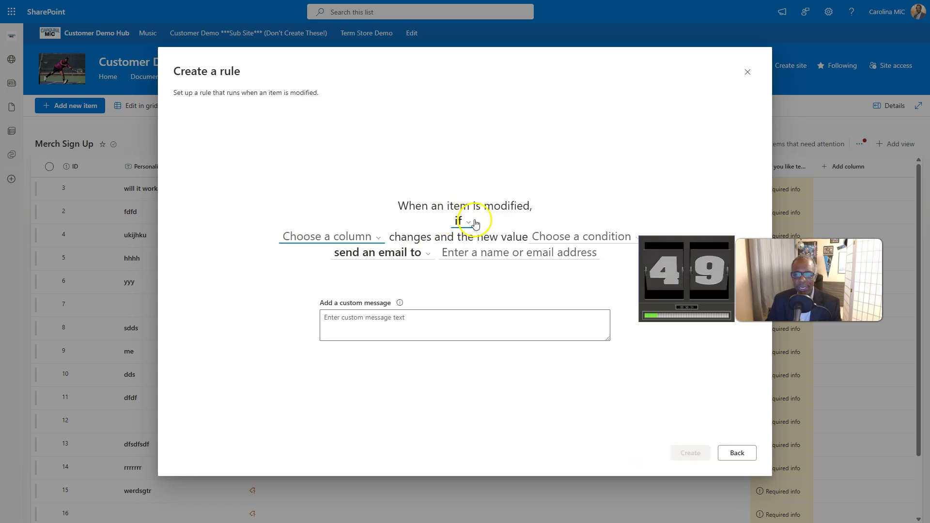
{"action": "left_click", "coordinate": [346, 236]}
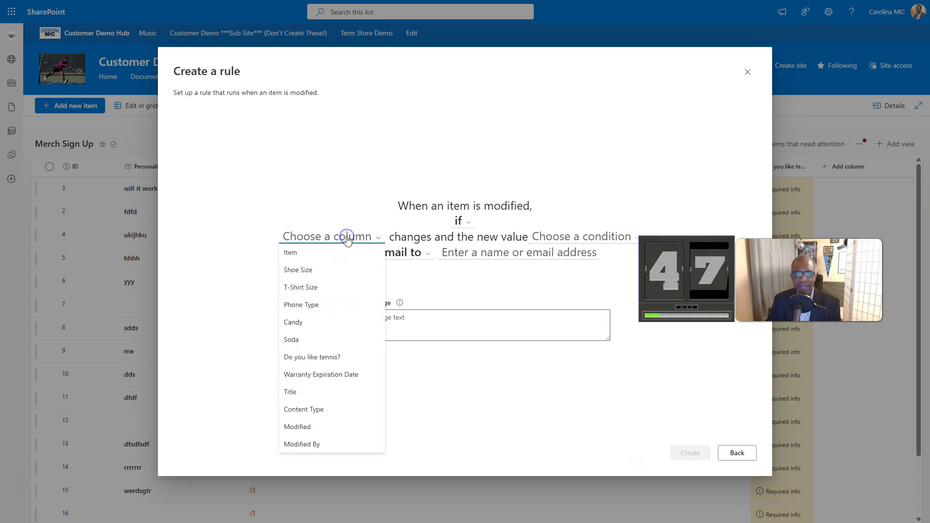
{"action": "left_click", "coordinate": [299, 271]}
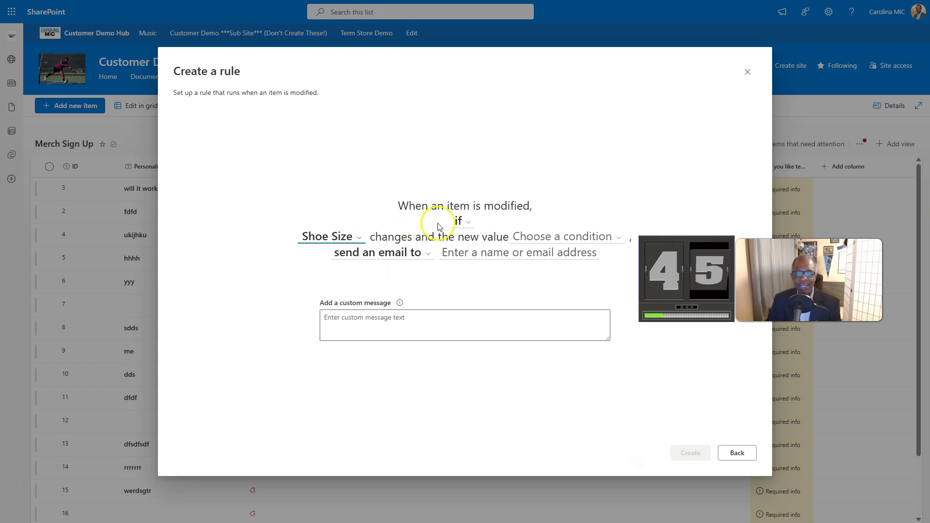
{"action": "left_click", "coordinate": [535, 235]}
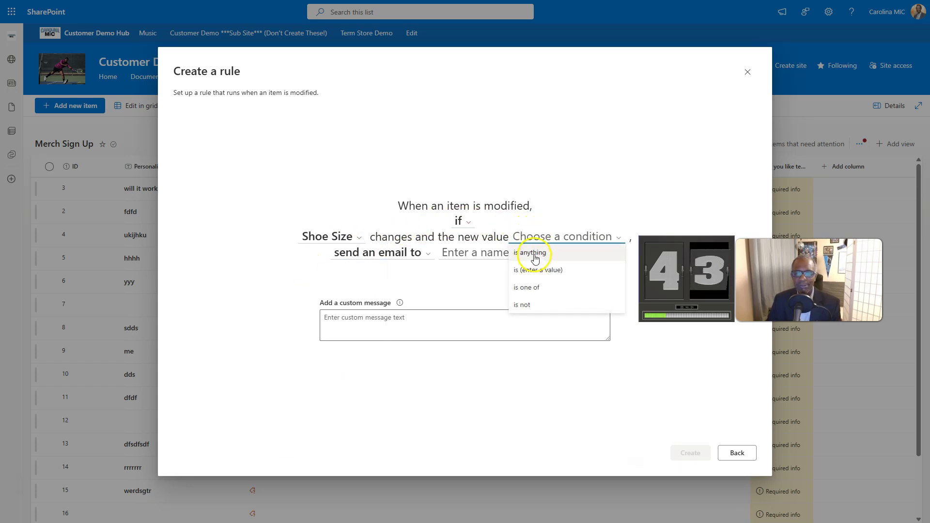
{"action": "left_click", "coordinate": [533, 253]}
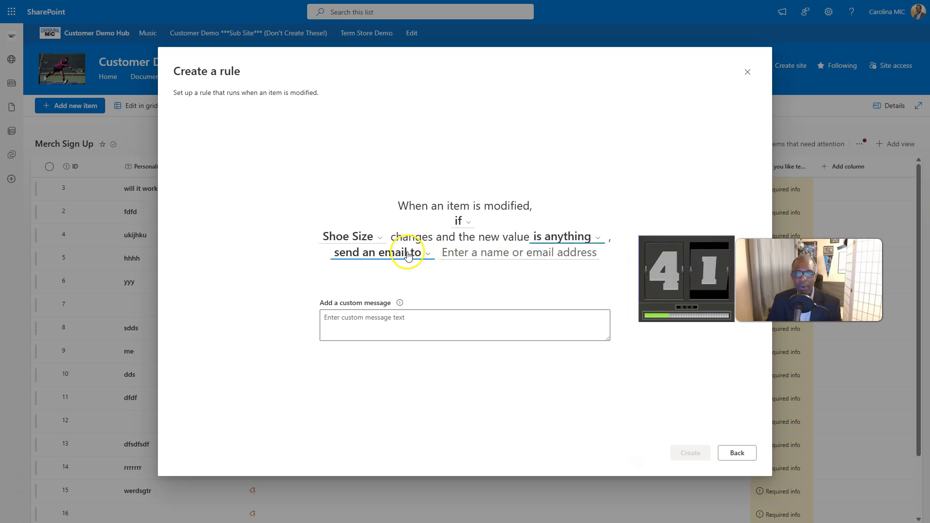
Email Created By the message 'whoopp whoop a chnag' and create the rule
{"action": "left_click", "coordinate": [479, 252]}
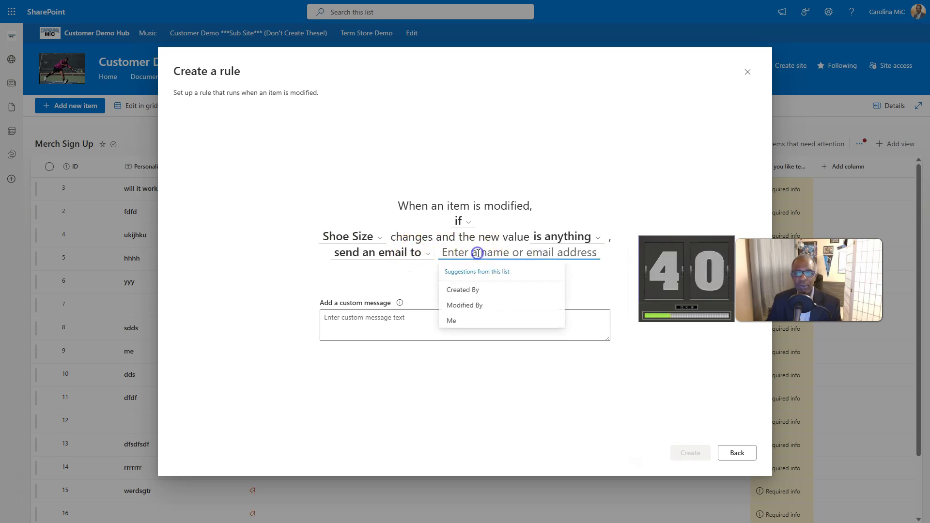
{"action": "left_click", "coordinate": [465, 289]}
{"action": "left_click", "coordinate": [424, 327]}
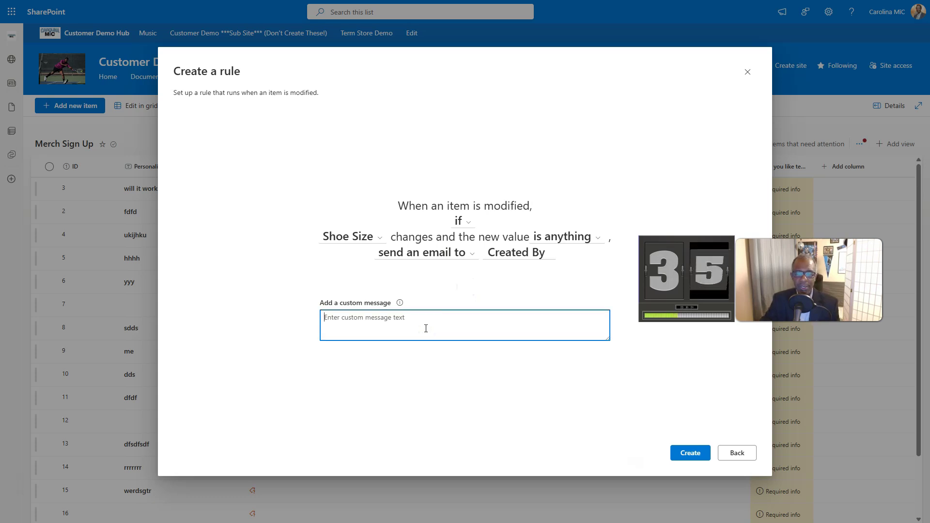
{"action": "type", "text": "whoopp wh"}
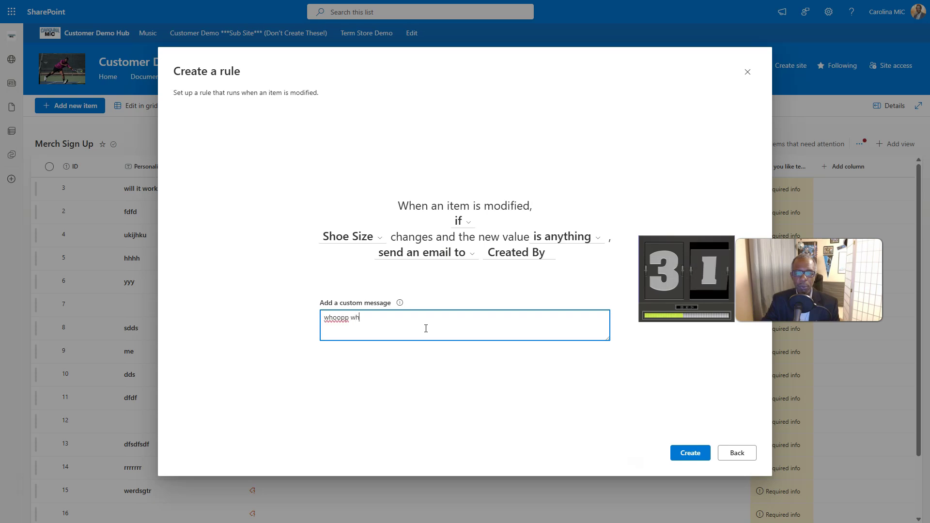
{"action": "type", "text": "oop a chnage was made!"}
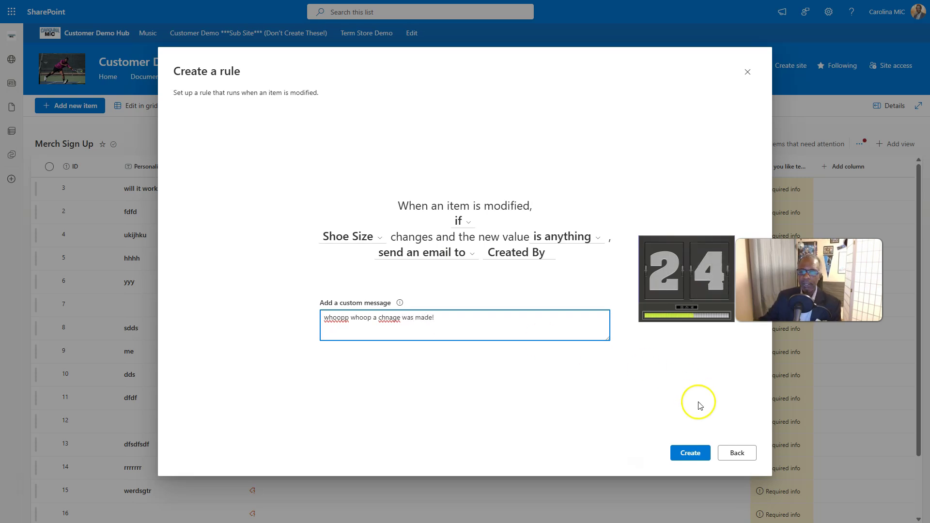
{"action": "left_click", "coordinate": [686, 452]}
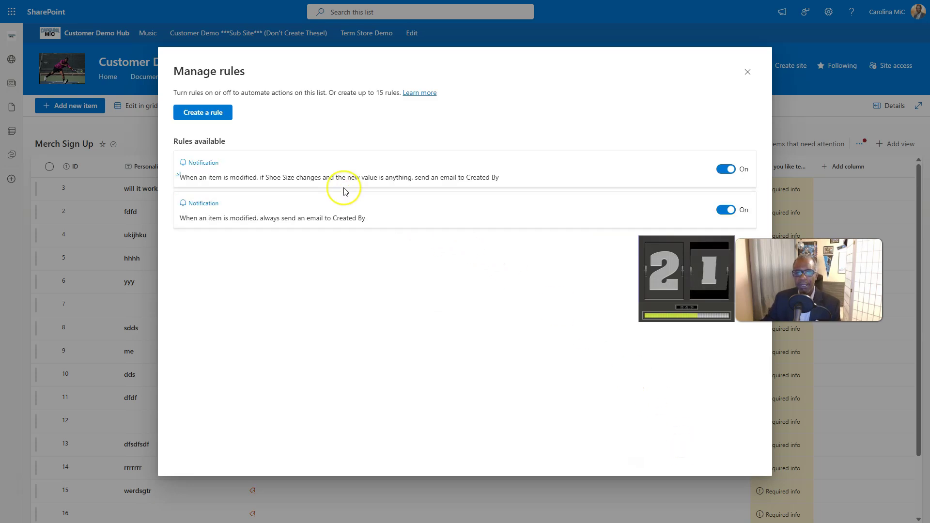
Close the Manage rules dialog to see the Merch Sign Up items again
{"action": "left_click", "coordinate": [747, 73]}
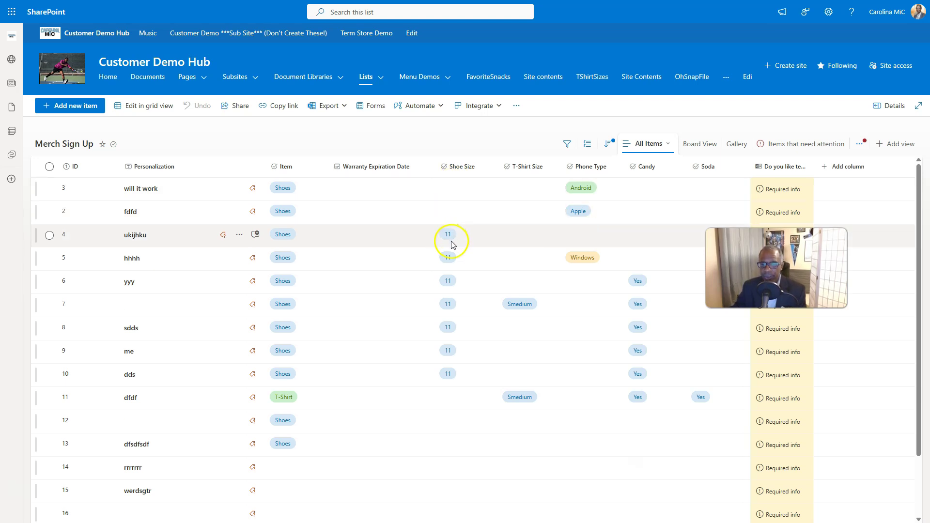
Open the Create a rule dialog from the list's Automate > Rules menu
{"action": "left_click", "coordinate": [496, 106]}
{"action": "left_click", "coordinate": [439, 106]}
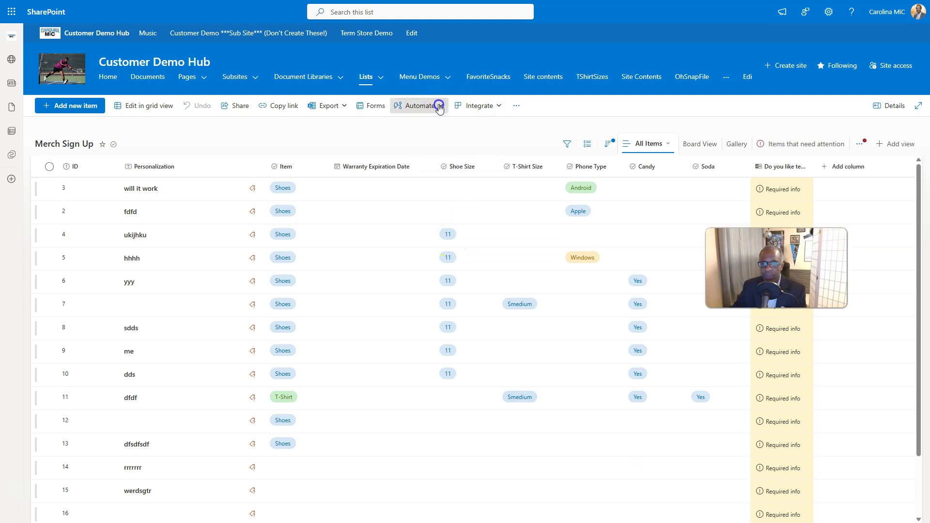
{"action": "left_click", "coordinate": [426, 145]}
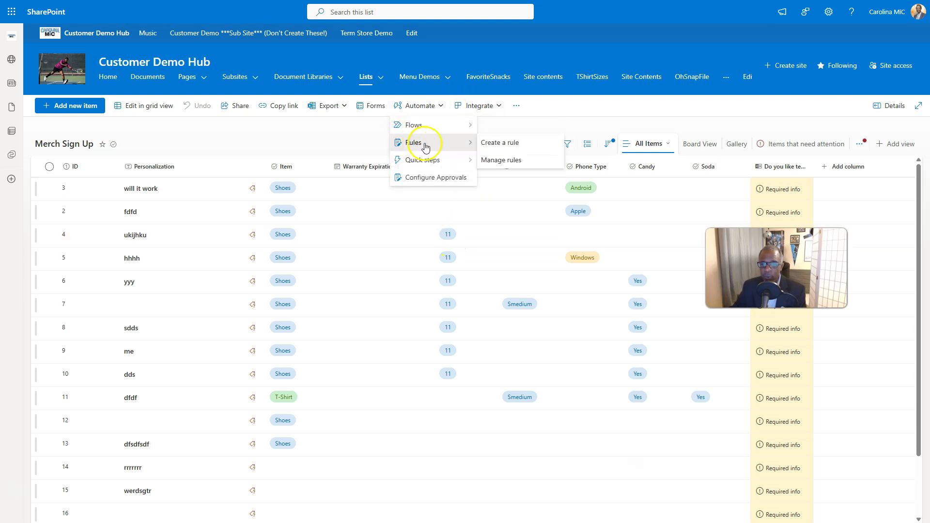
{"action": "left_click", "coordinate": [499, 146]}
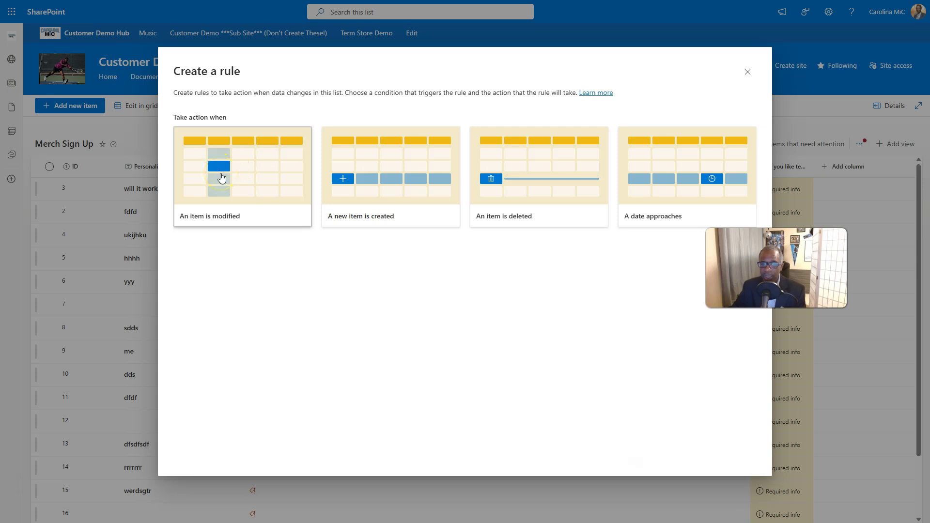
{"action": "left_click", "coordinate": [228, 185]}
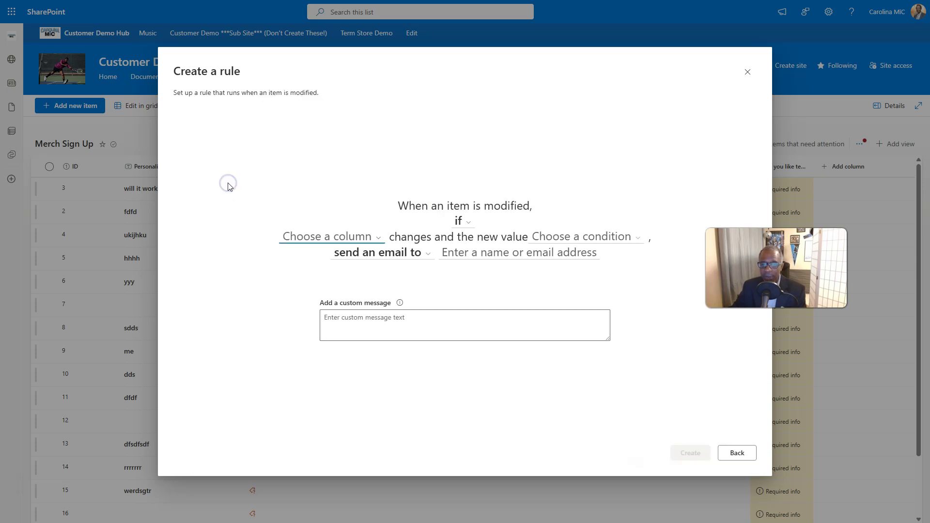
{"action": "left_click", "coordinate": [470, 222]}
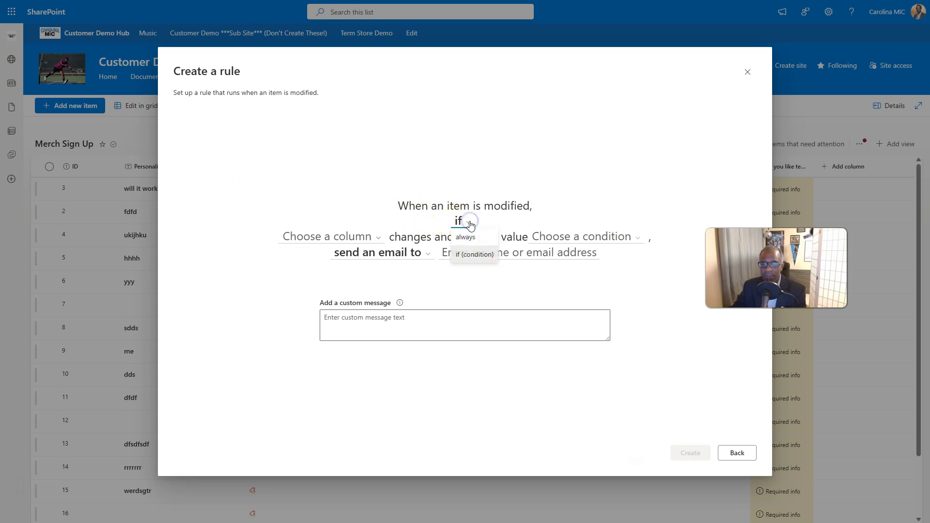
{"action": "left_click", "coordinate": [469, 238]}
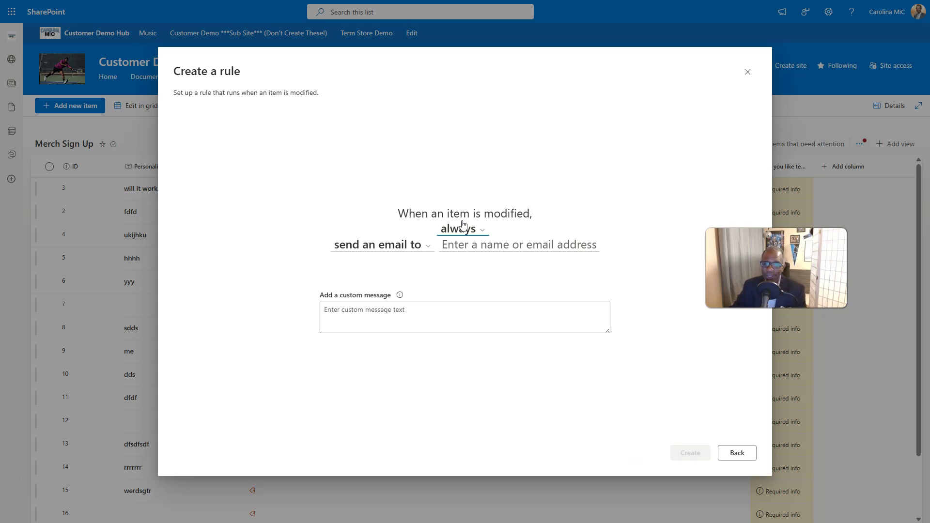
{"action": "left_click", "coordinate": [465, 234]}
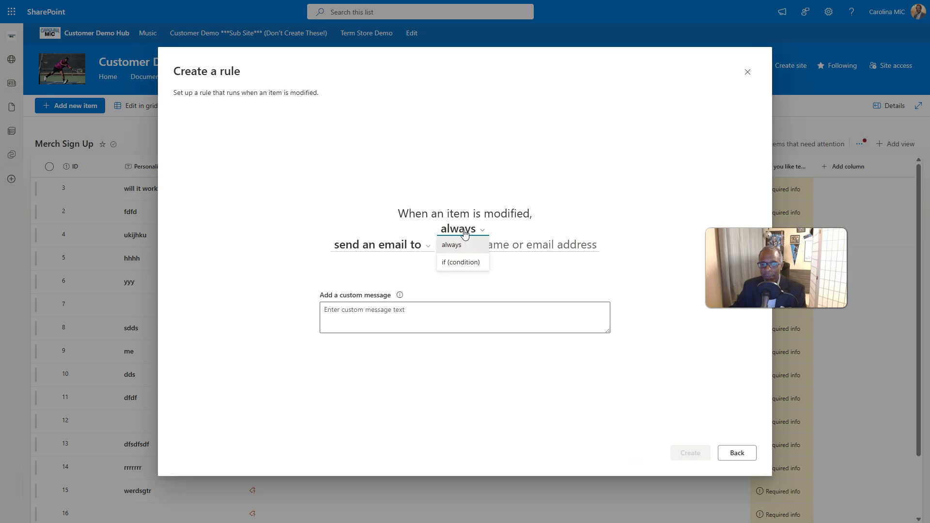
{"action": "left_click", "coordinate": [450, 263]}
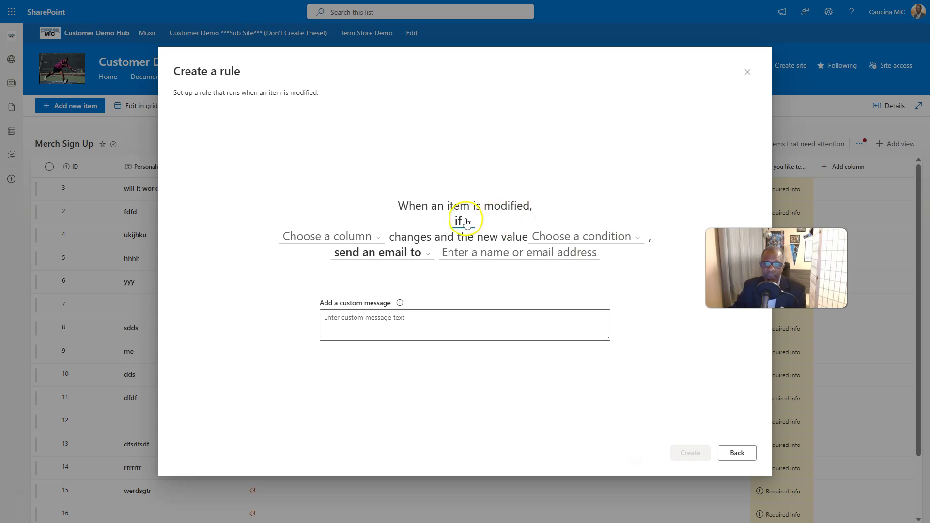
Make the rule watch T-Shirt Size, trying Smedium and then (Empty) as the value
{"action": "left_click", "coordinate": [354, 237]}
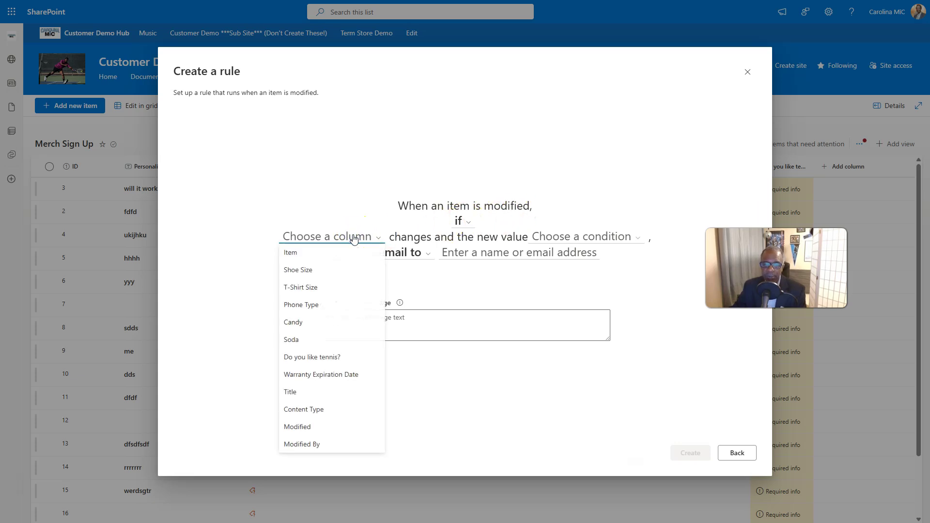
{"action": "left_click", "coordinate": [300, 288]}
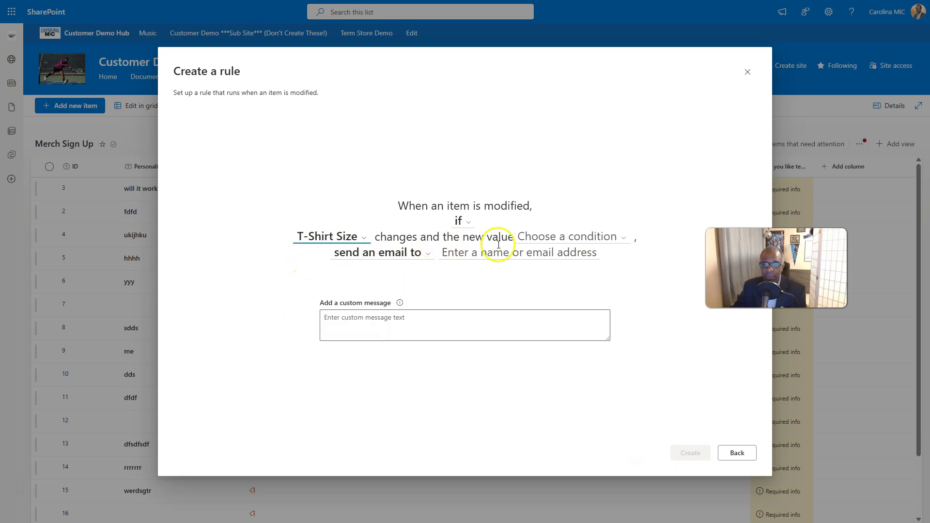
{"action": "left_click", "coordinate": [552, 242]}
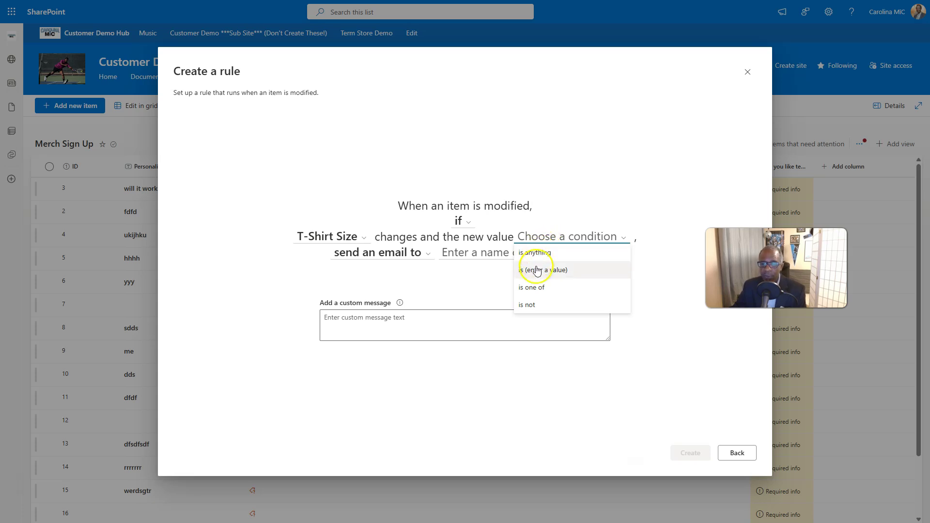
{"action": "left_click", "coordinate": [541, 270]}
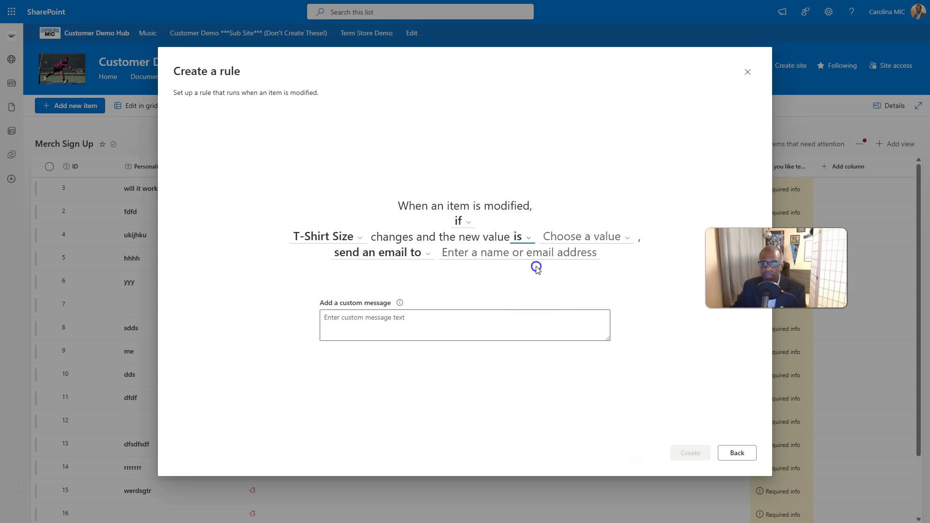
{"action": "left_click", "coordinate": [569, 244]}
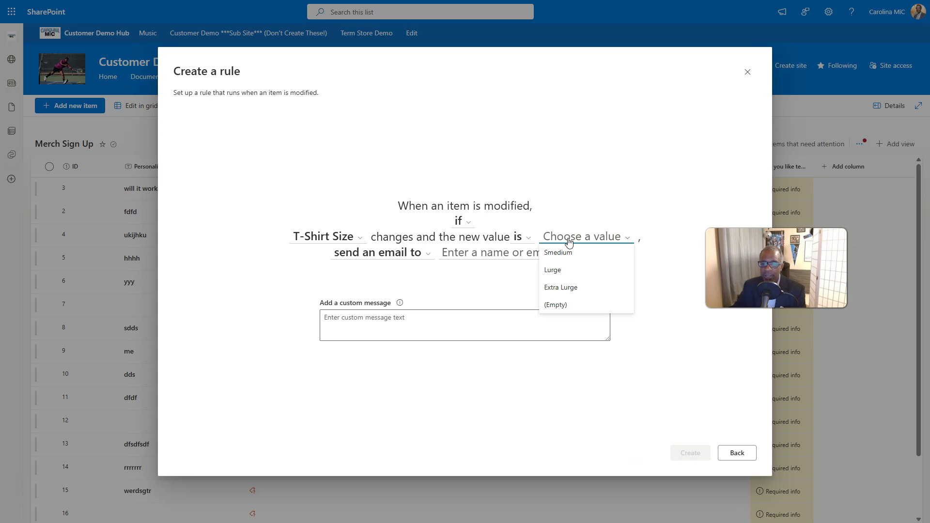
{"action": "left_click", "coordinate": [562, 242]}
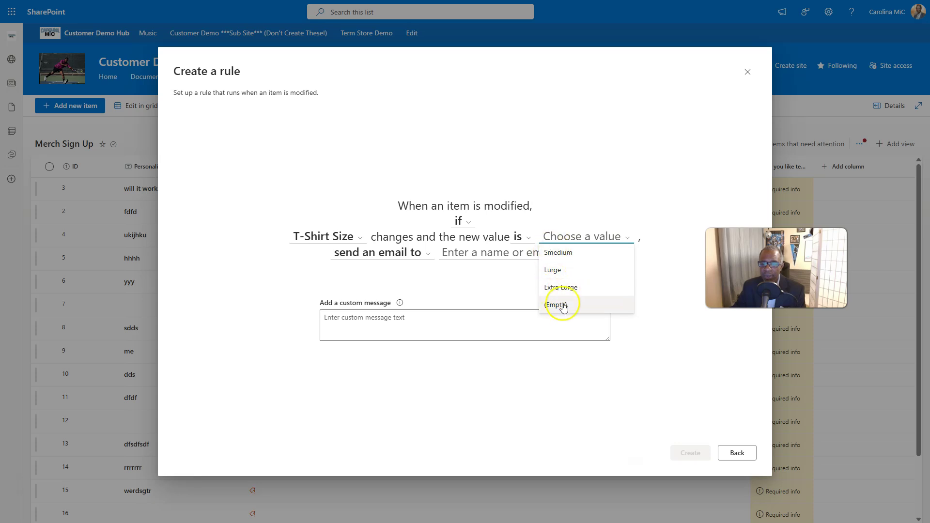
{"action": "left_click", "coordinate": [562, 255]}
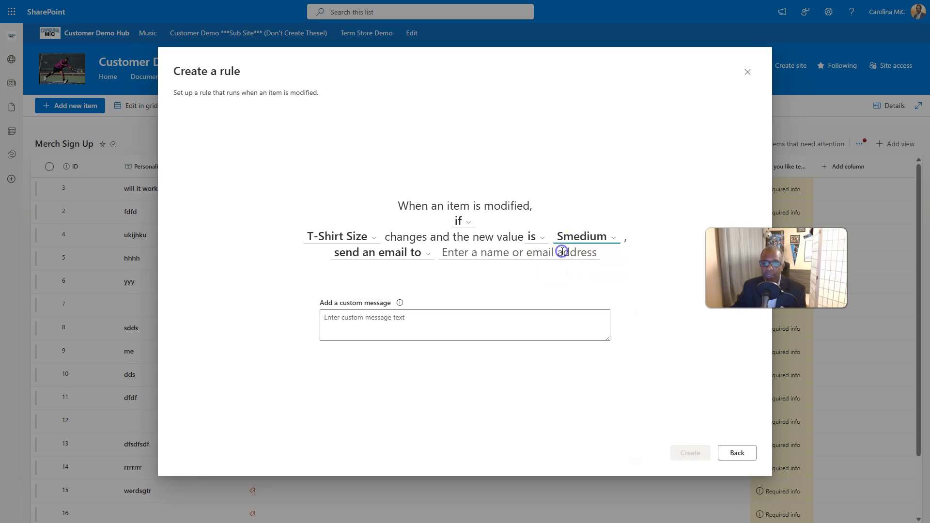
{"action": "left_click", "coordinate": [576, 243]}
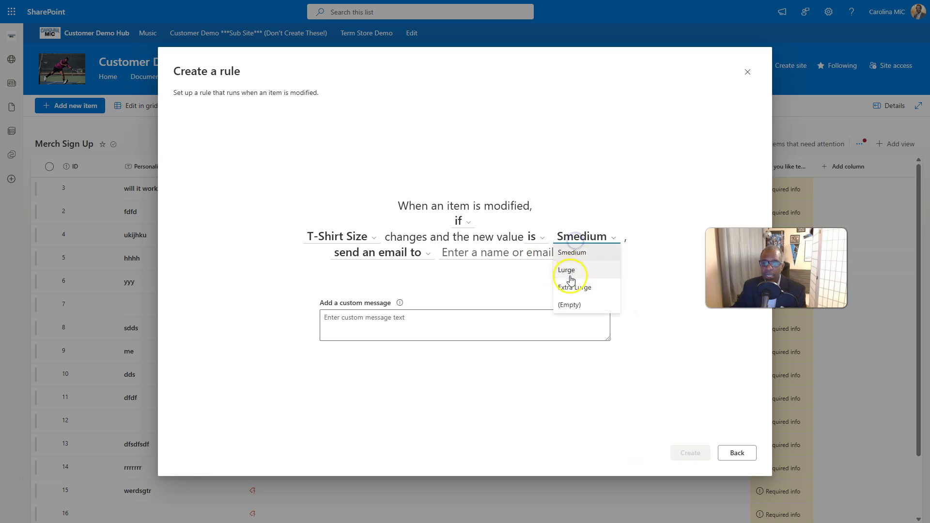
{"action": "left_click", "coordinate": [572, 303]}
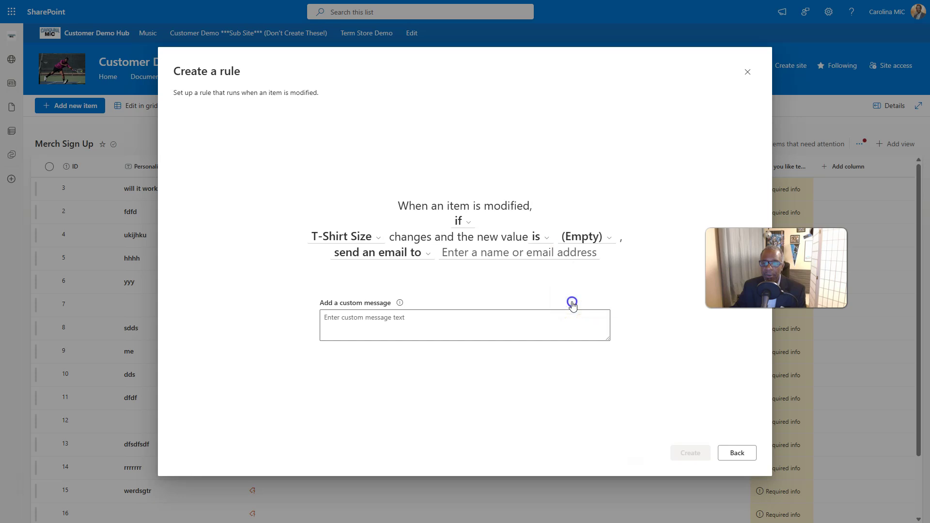
Change the T-Shirt Size condition from 'is' to 'is one of'
{"action": "left_click", "coordinate": [536, 236]}
{"action": "left_click", "coordinate": [549, 271]}
{"action": "left_click", "coordinate": [576, 239]}
{"action": "left_click", "coordinate": [544, 237]}
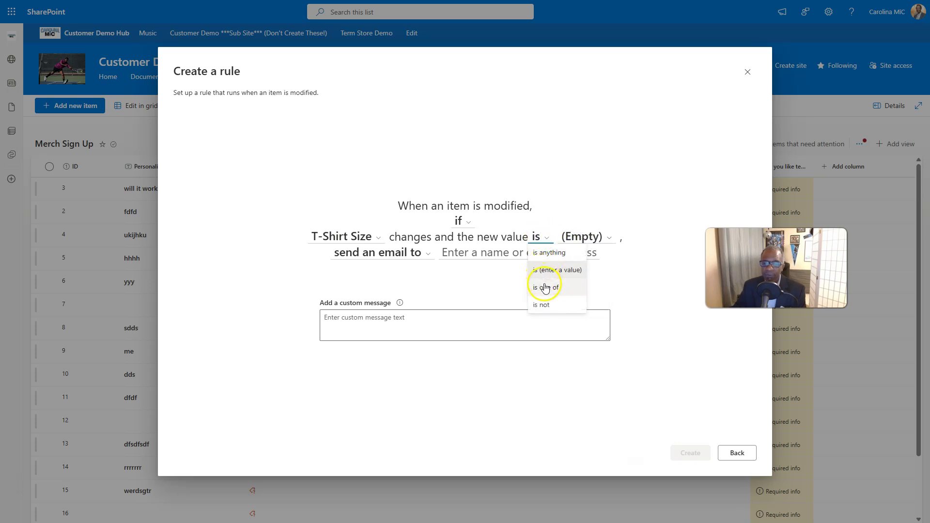
{"action": "left_click", "coordinate": [544, 289]}
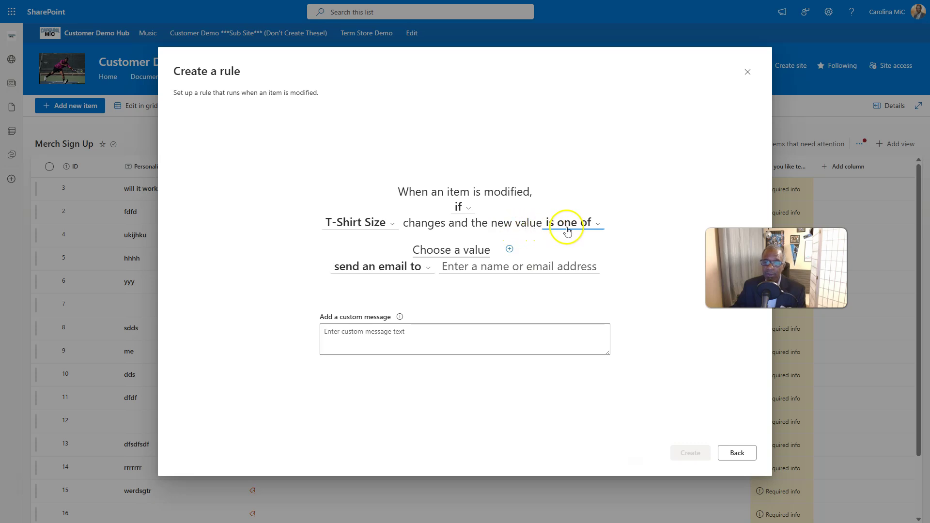
Add Smedium, Lurge, Extra Lurge and (Empty) as matching T-Shirt Size values
{"action": "left_click", "coordinate": [455, 251]}
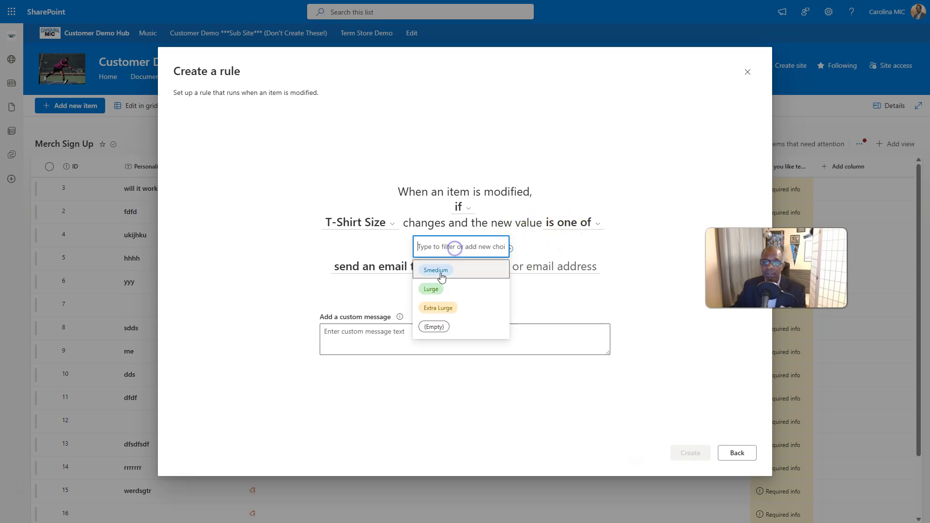
{"action": "left_click", "coordinate": [439, 271]}
{"action": "left_click", "coordinate": [488, 249]}
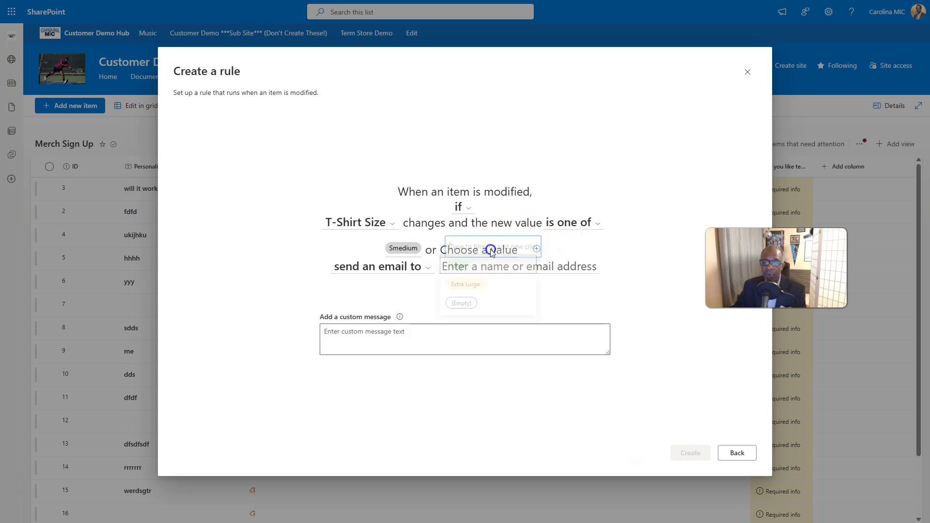
{"action": "left_click", "coordinate": [468, 273]}
{"action": "left_click", "coordinate": [514, 249]}
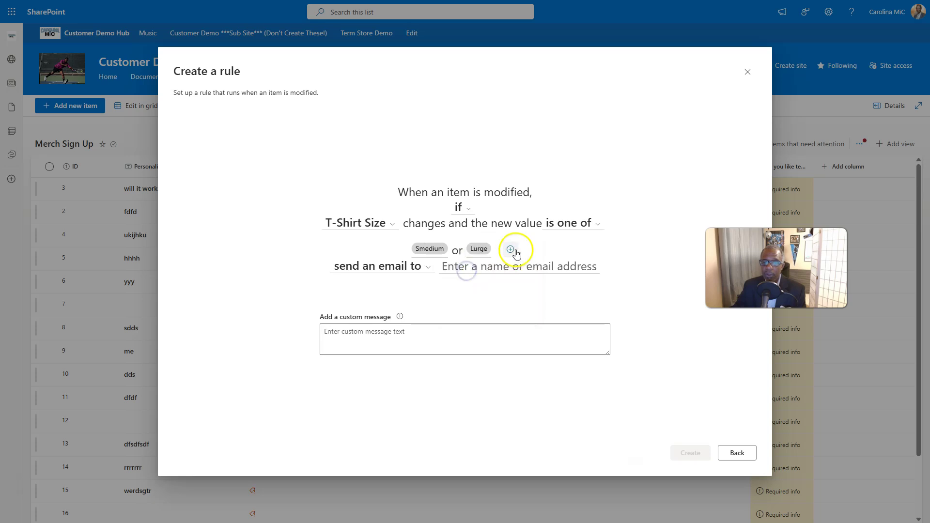
{"action": "left_click", "coordinate": [513, 251]}
{"action": "left_click", "coordinate": [480, 287]}
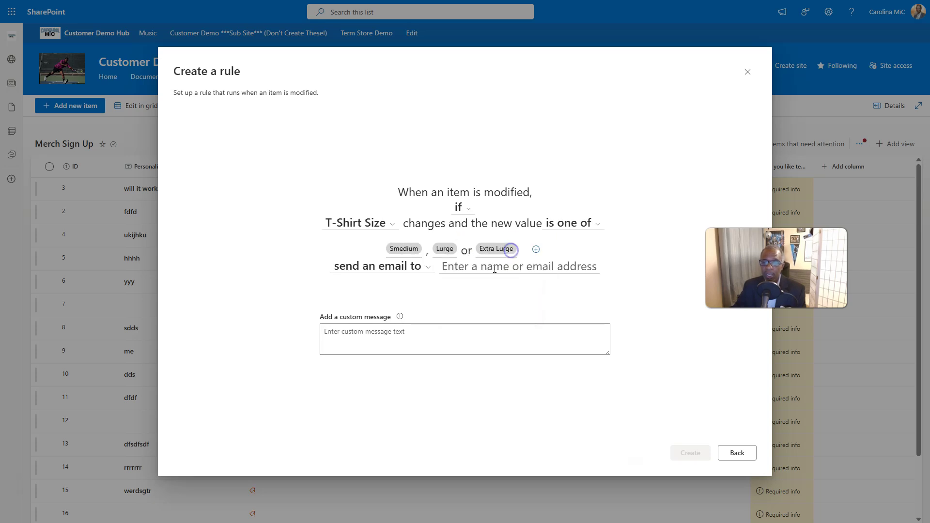
{"action": "left_click", "coordinate": [537, 249]}
{"action": "left_click", "coordinate": [541, 252]}
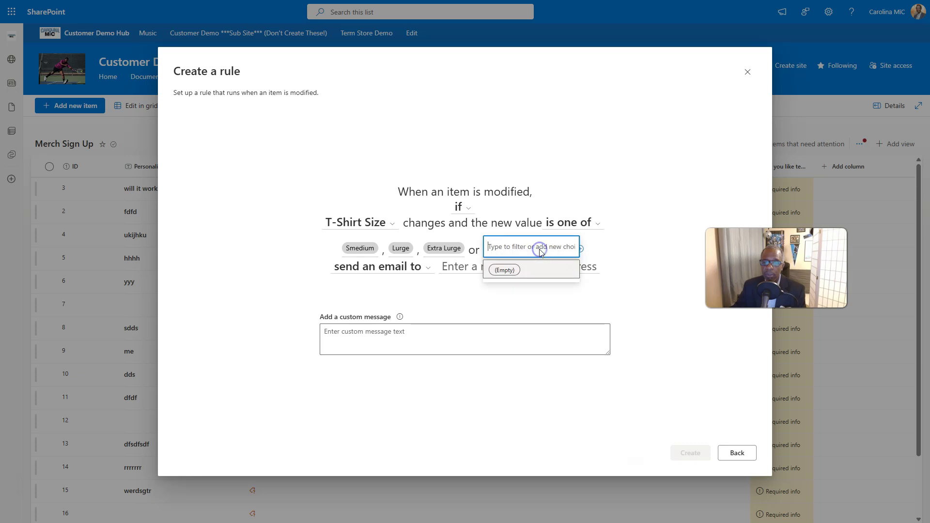
{"action": "left_click", "coordinate": [503, 268]}
Add a custom value 'wow', email Created By, and create the rule
{"action": "left_click", "coordinate": [551, 250]}
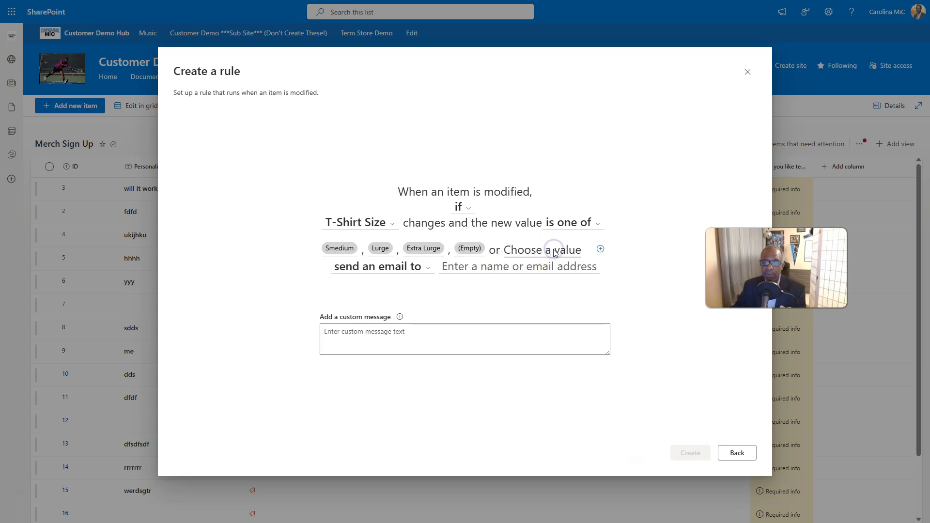
{"action": "left_click", "coordinate": [556, 251]}
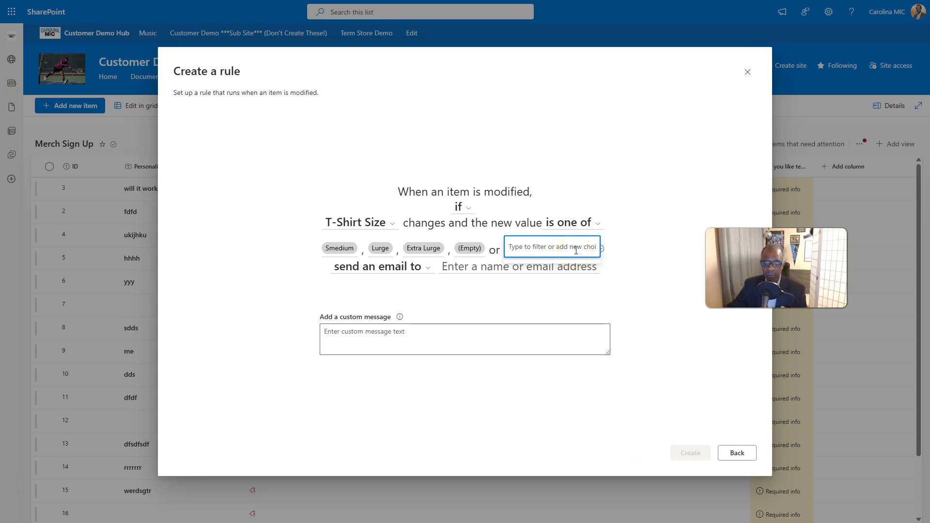
{"action": "type", "text": "wow"}
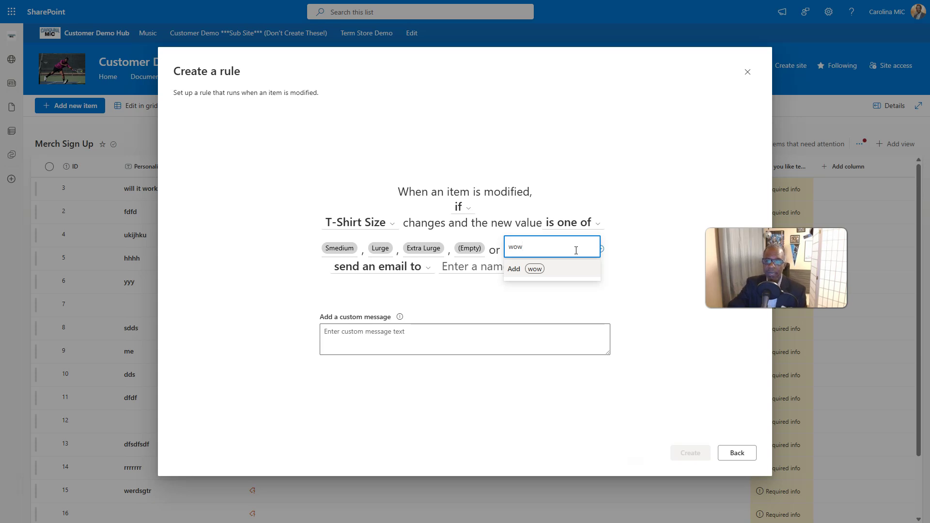
{"action": "left_click", "coordinate": [535, 269]}
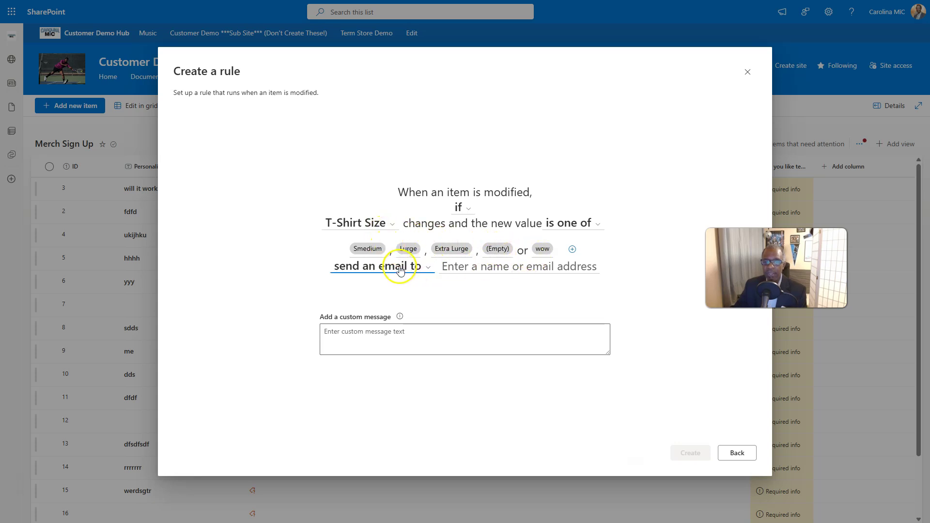
{"action": "left_click", "coordinate": [468, 266]}
{"action": "left_click", "coordinate": [463, 303]}
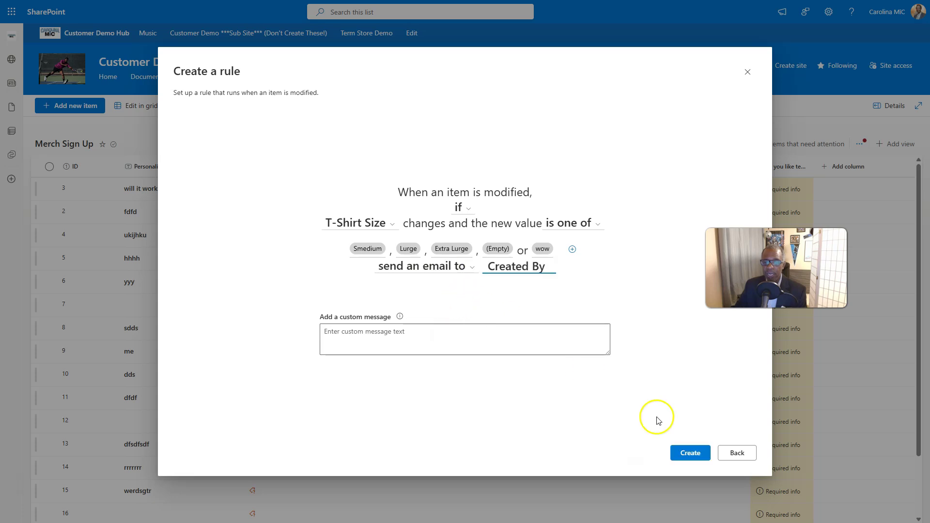
{"action": "left_click", "coordinate": [685, 452]}
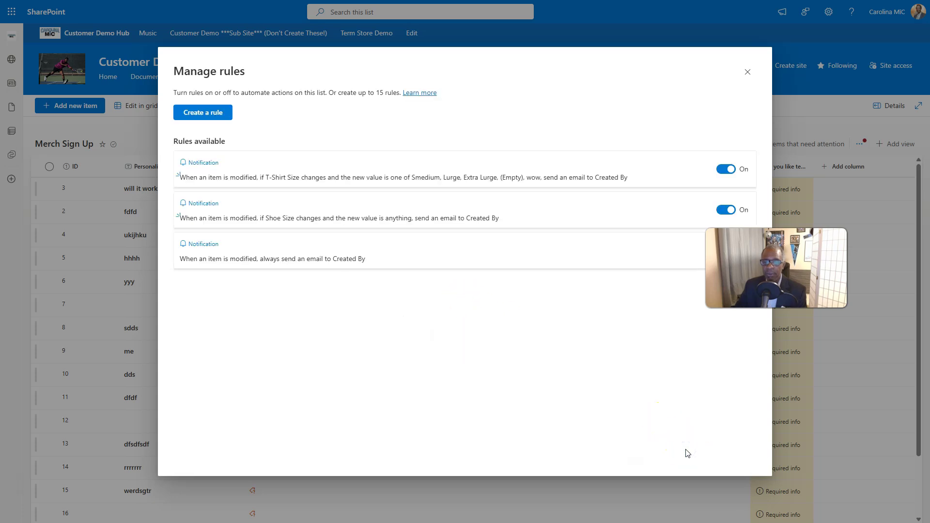
Close Manage rules, review T-Shirt Size column settings without saving, then show the list rules options
{"action": "left_click", "coordinate": [746, 72]}
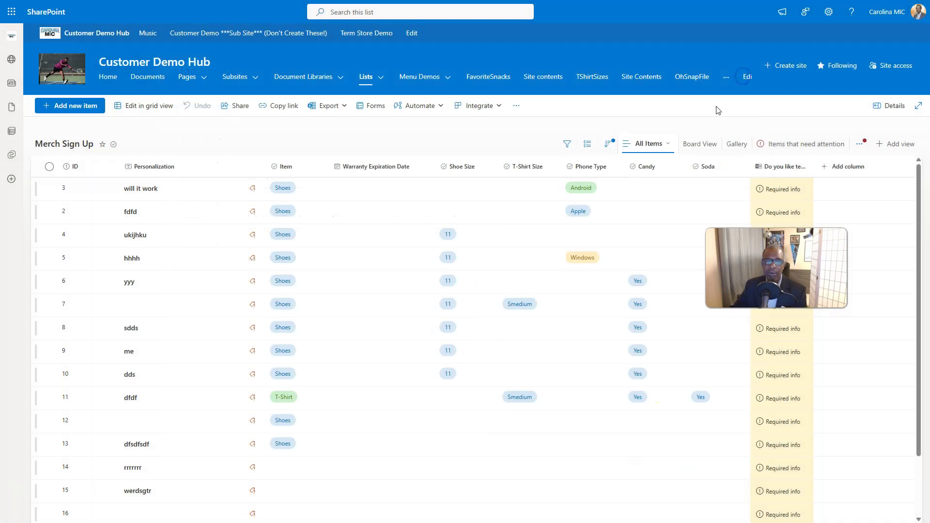
{"action": "left_click", "coordinate": [548, 167]}
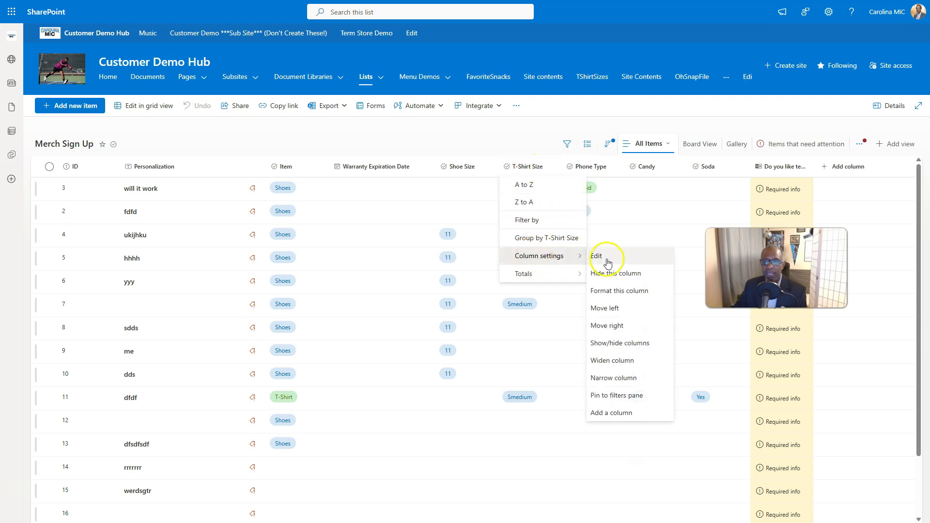
{"action": "left_click", "coordinate": [607, 258]}
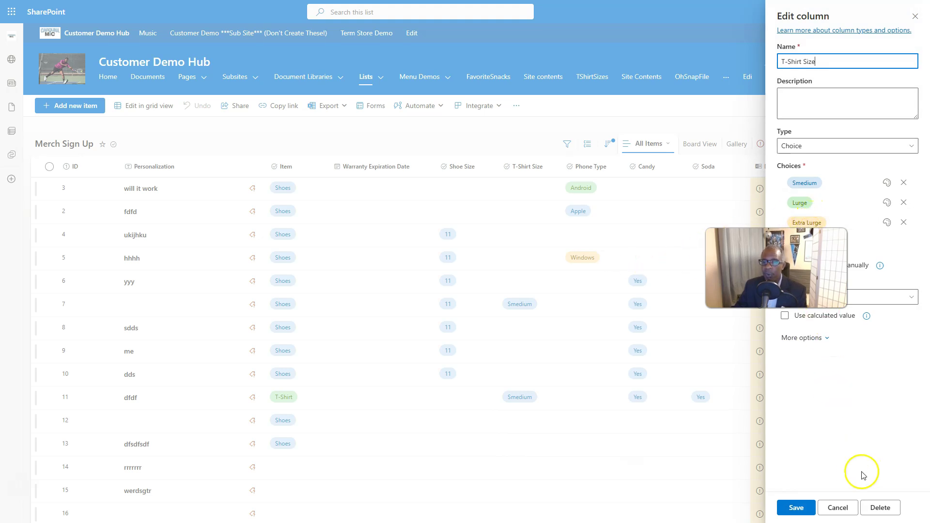
{"action": "left_click", "coordinate": [837, 507]}
{"action": "left_click", "coordinate": [415, 106]}
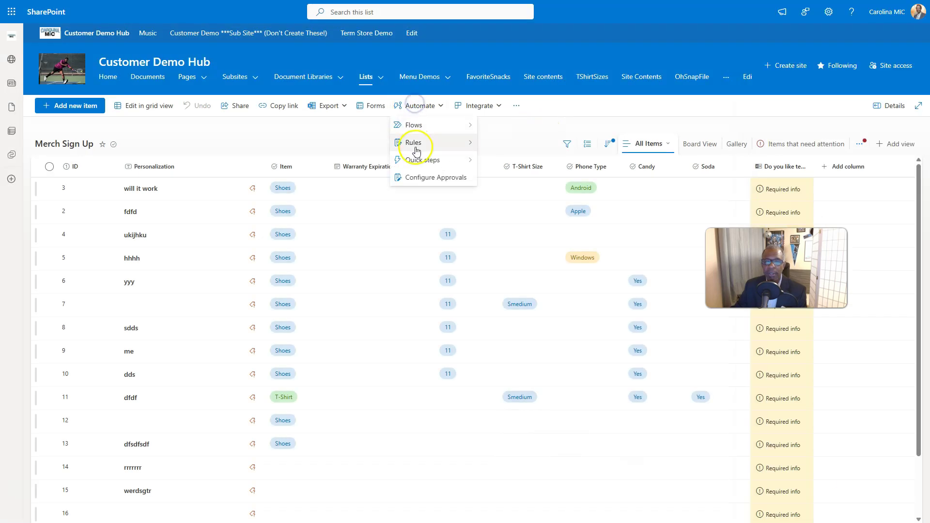
{"action": "left_click", "coordinate": [416, 145]}
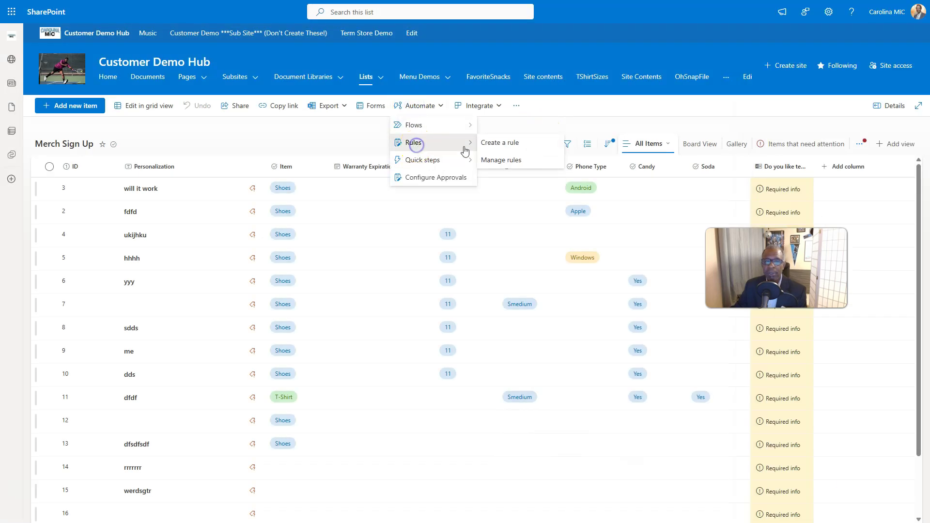
Open the T-Shirt Size notification rule from Manage rules in the Edit rule dialog
{"action": "left_click", "coordinate": [500, 158]}
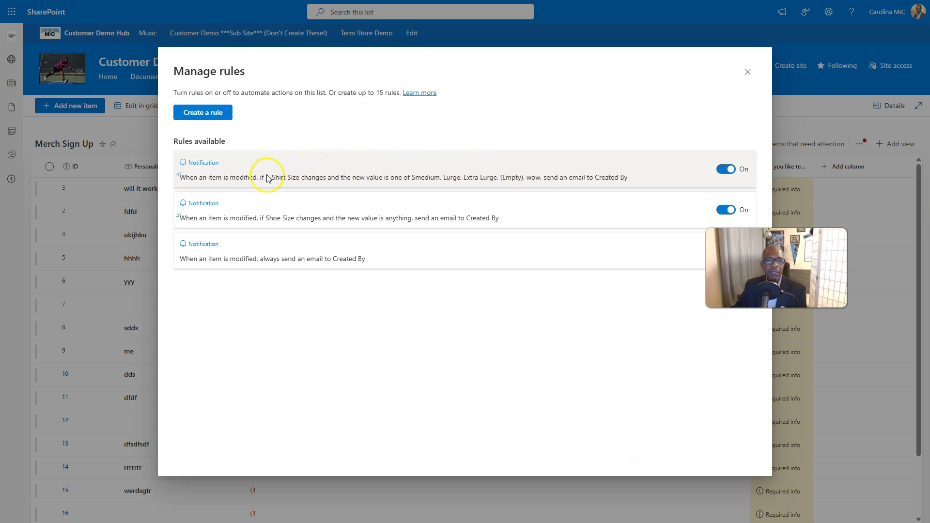
{"action": "left_click", "coordinate": [231, 168]}
{"action": "left_click", "coordinate": [572, 238]}
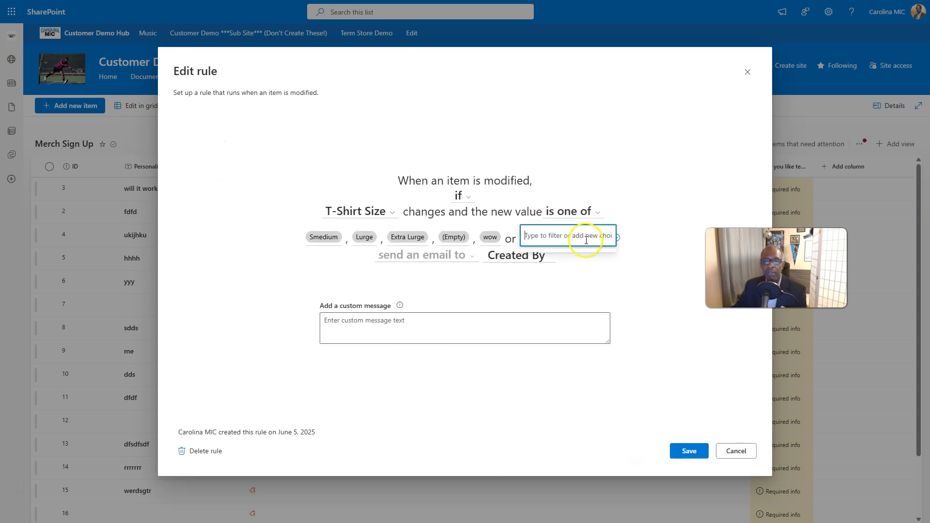
{"action": "left_click", "coordinate": [636, 239]}
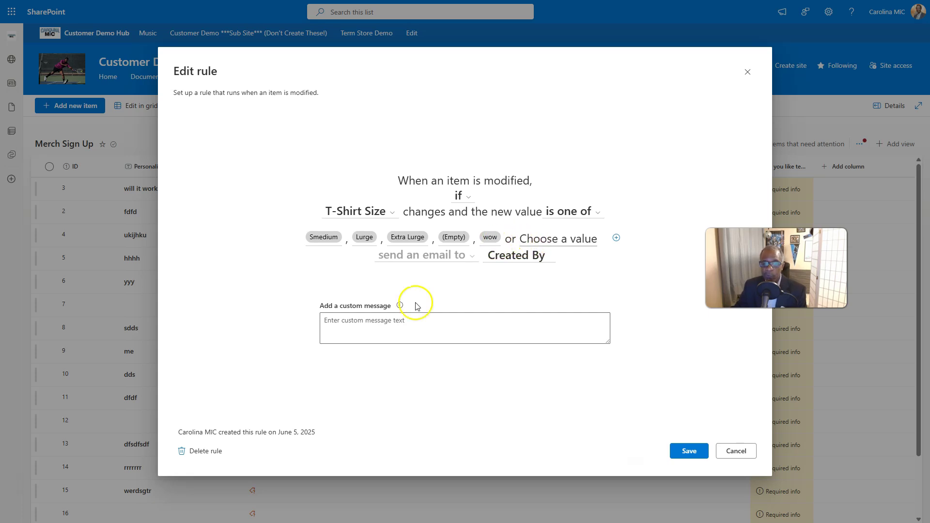
{"action": "left_click", "coordinate": [385, 316]}
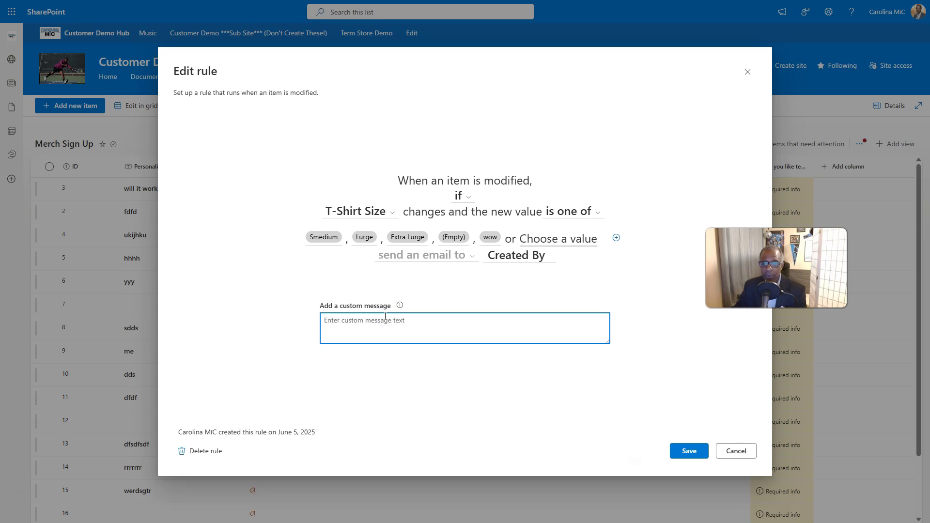